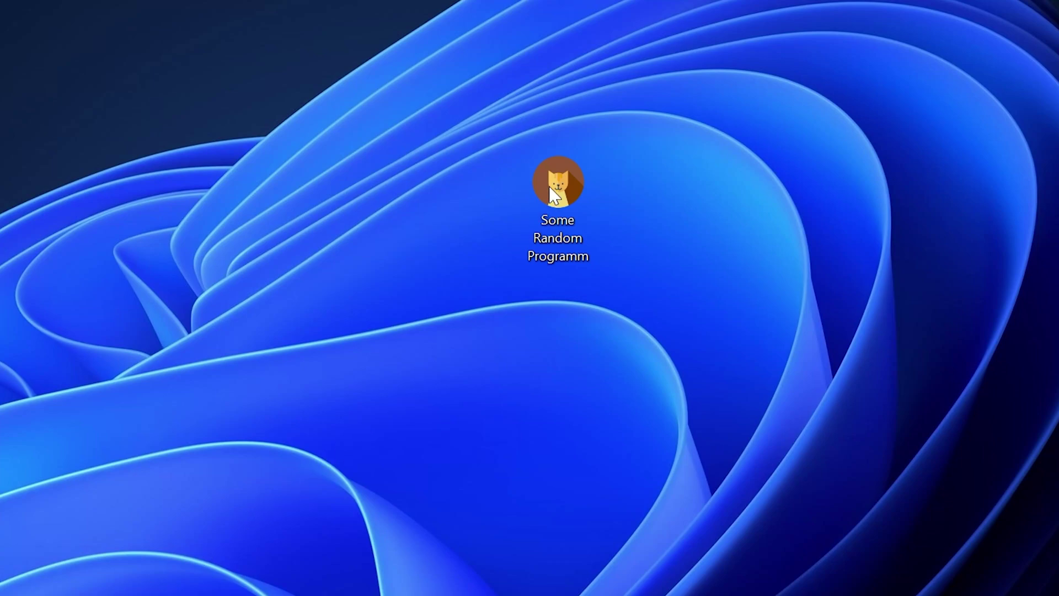
- Launch Some Random Programm so it shows the missing unarc.dll System Error
double_click(571, 187)
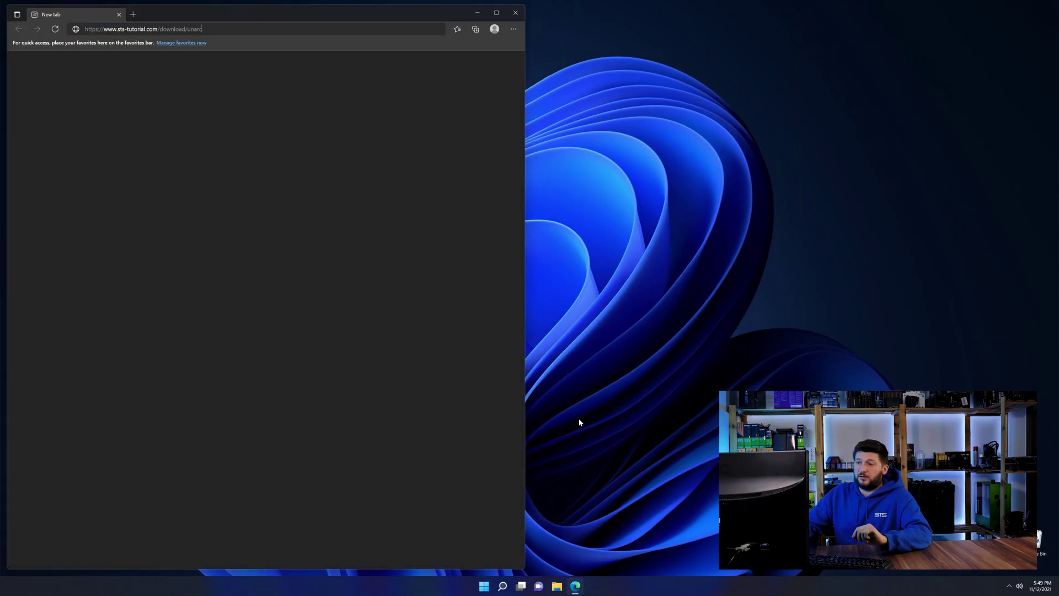
- Load the sts-tutorial unarc.dll page and open the downloaded 32-bit archive
key(Return)
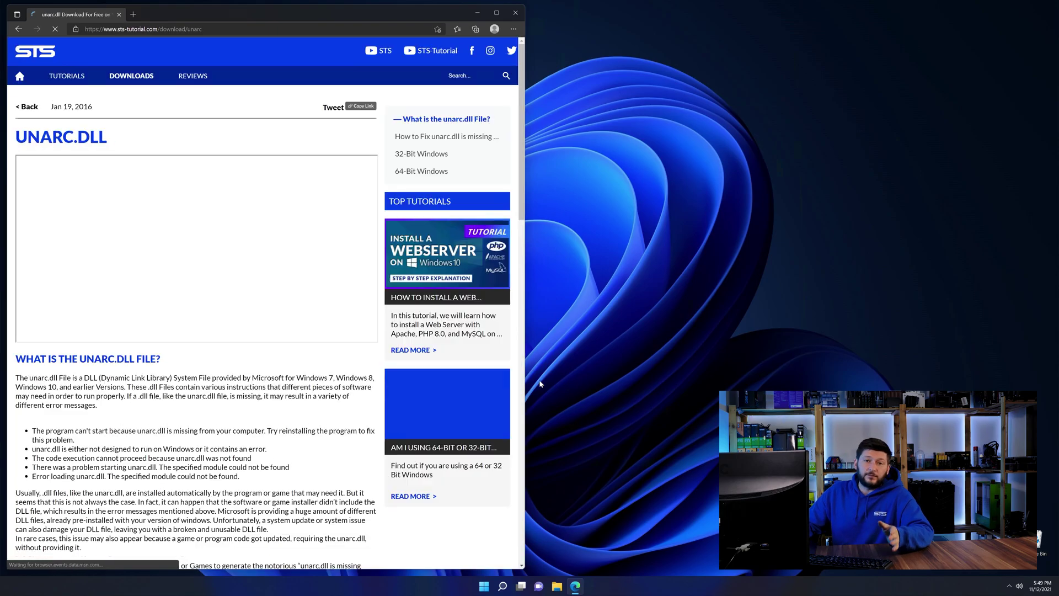
scroll(199, 263, down, 2)
scroll(191, 265, down, 6)
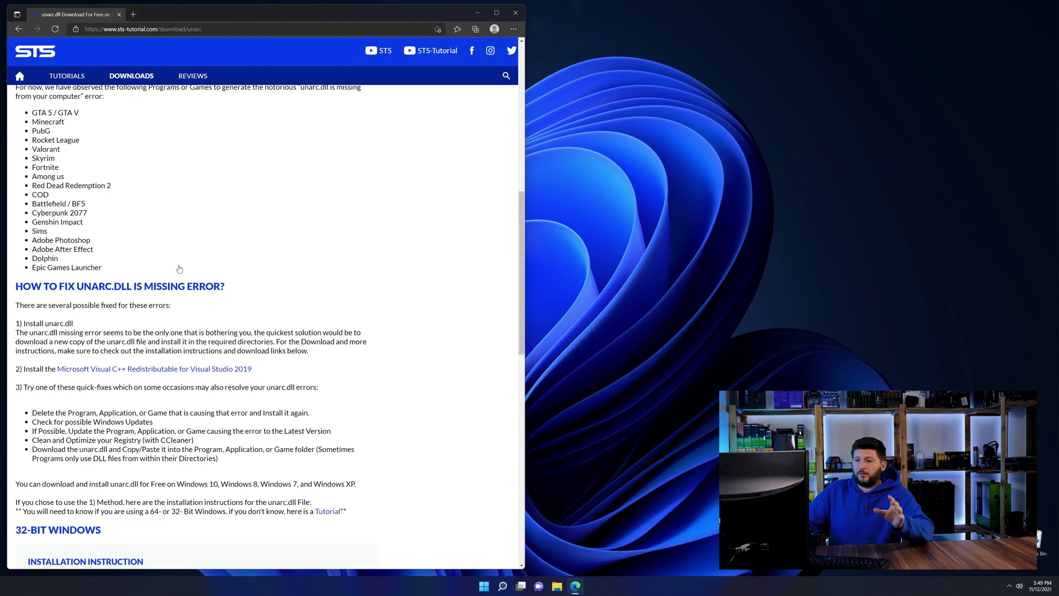
scroll(179, 268, down, 2)
scroll(179, 269, down, 4)
scroll(179, 269, down, 3)
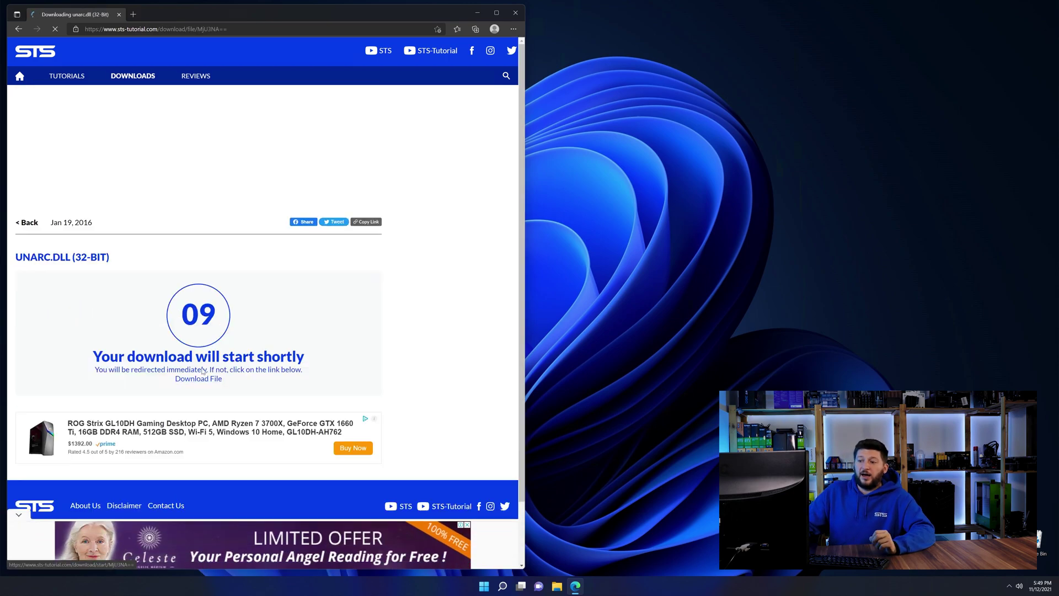
click(404, 70)
- Open the archive's unarc.dll (32-Bit) folder beside a second window at C:\Windows
click(515, 13)
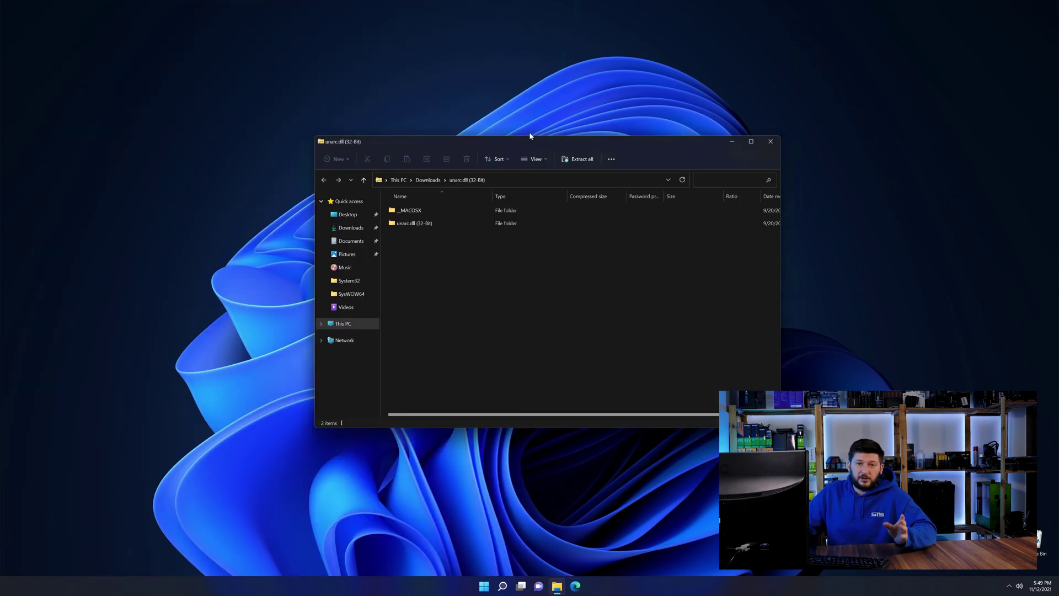
drag(528, 131, 536, 19)
double_click(400, 101)
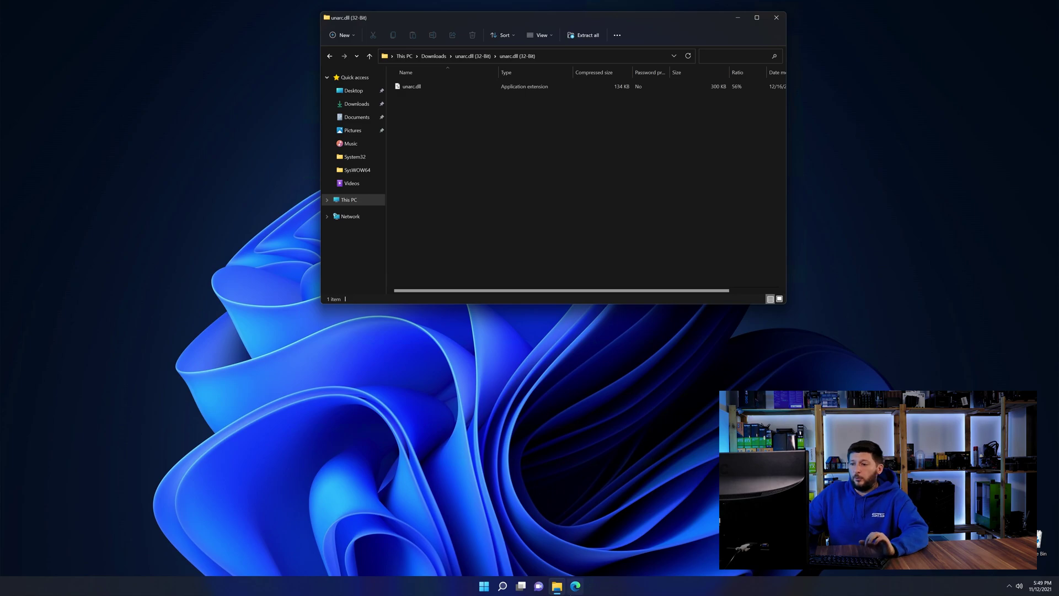
click(558, 586)
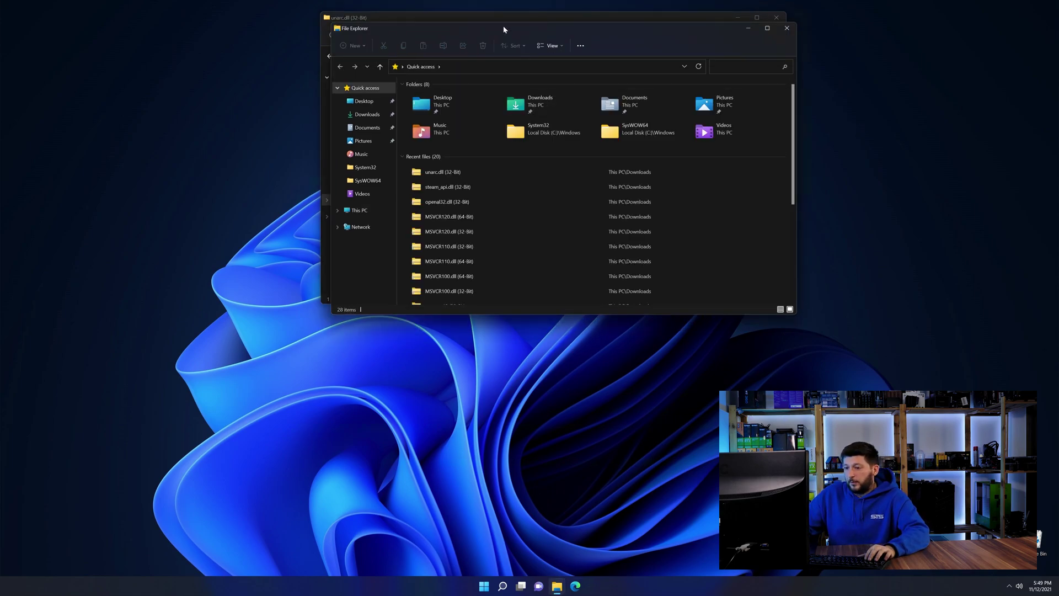
drag(504, 29, 498, 137)
click(354, 319)
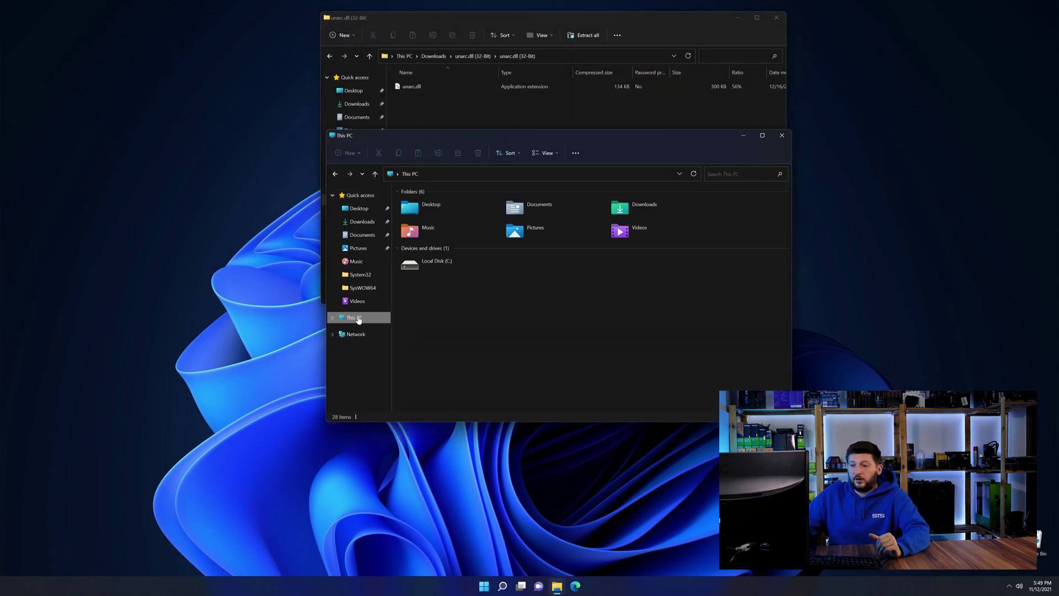
double_click(445, 270)
double_click(405, 289)
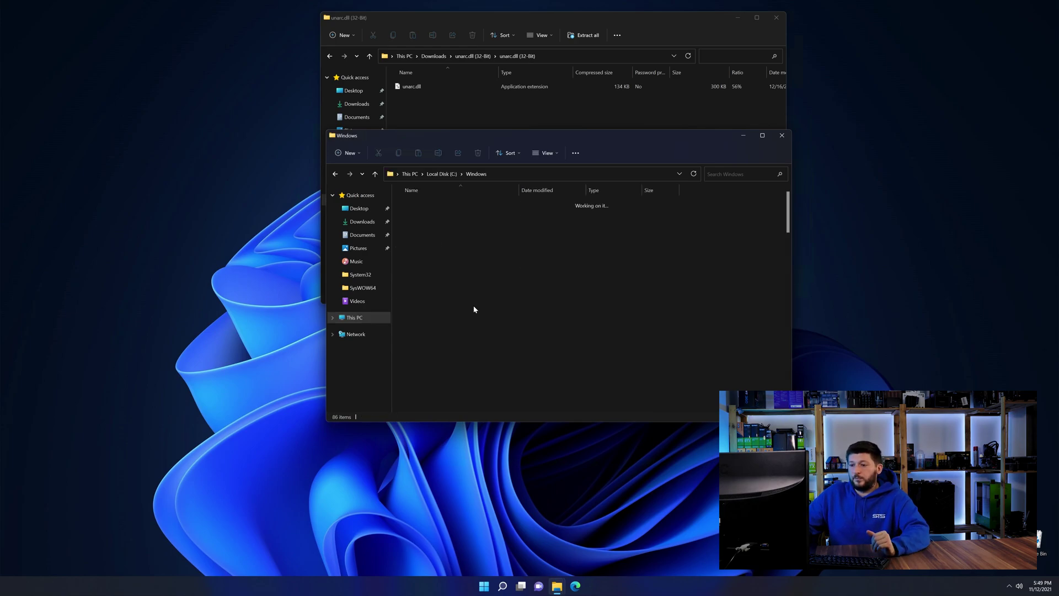
scroll(488, 315, down, 8)
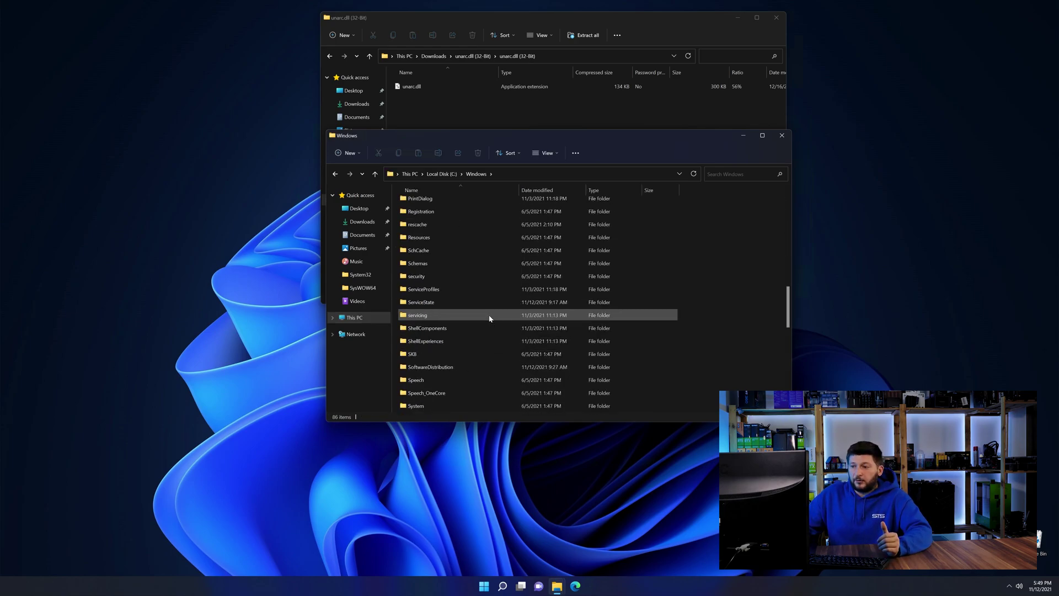
scroll(451, 331, down, 2)
- Copy unarc.dll into System32 and SysWOW64, then close both Explorer windows
click(425, 342)
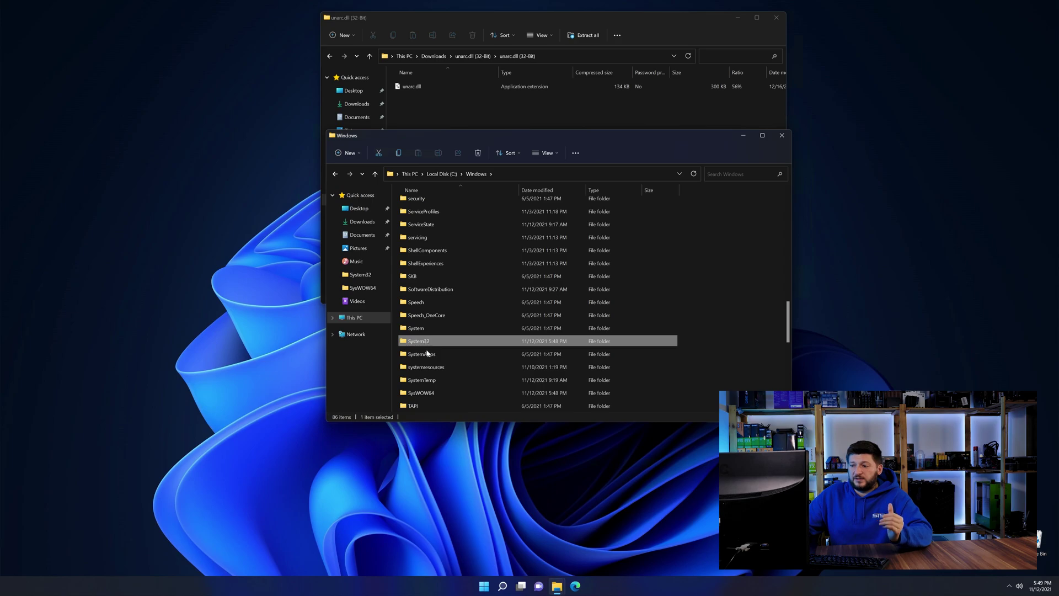
click(426, 392)
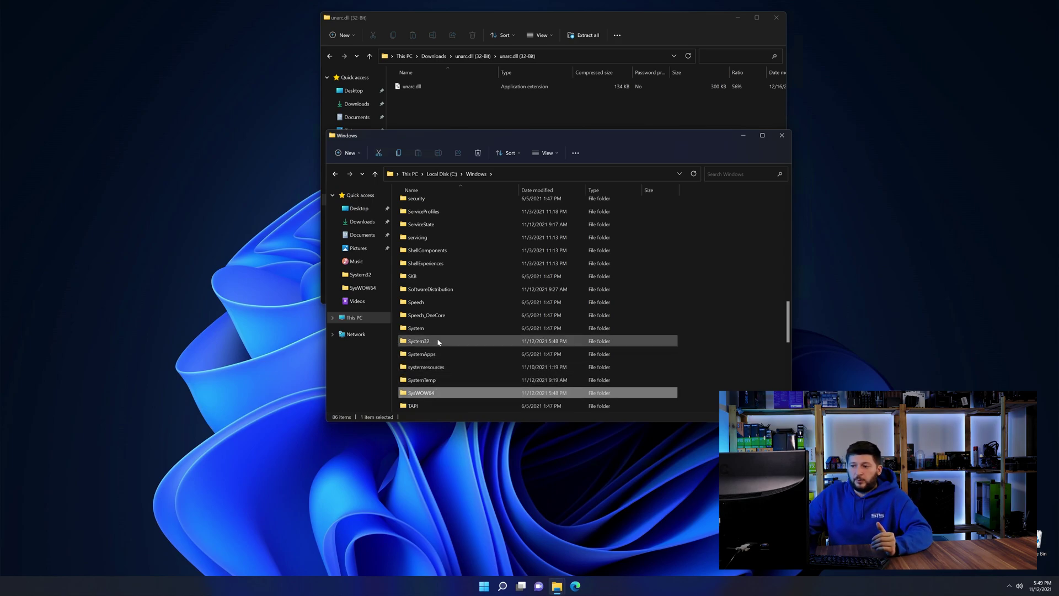
click(438, 342)
drag(420, 93, 426, 341)
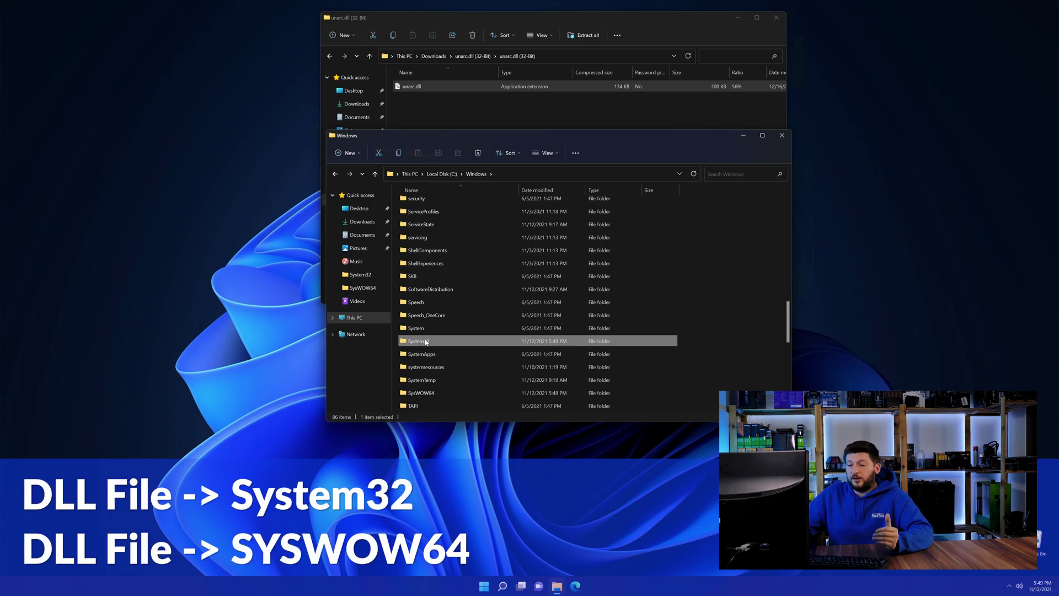
drag(418, 88, 414, 396)
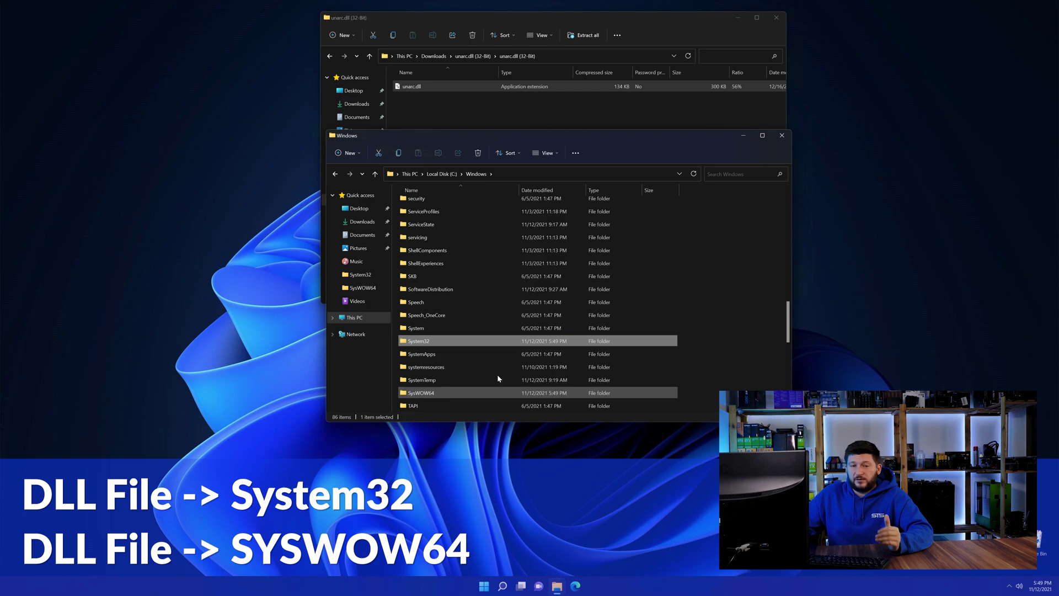
click(780, 136)
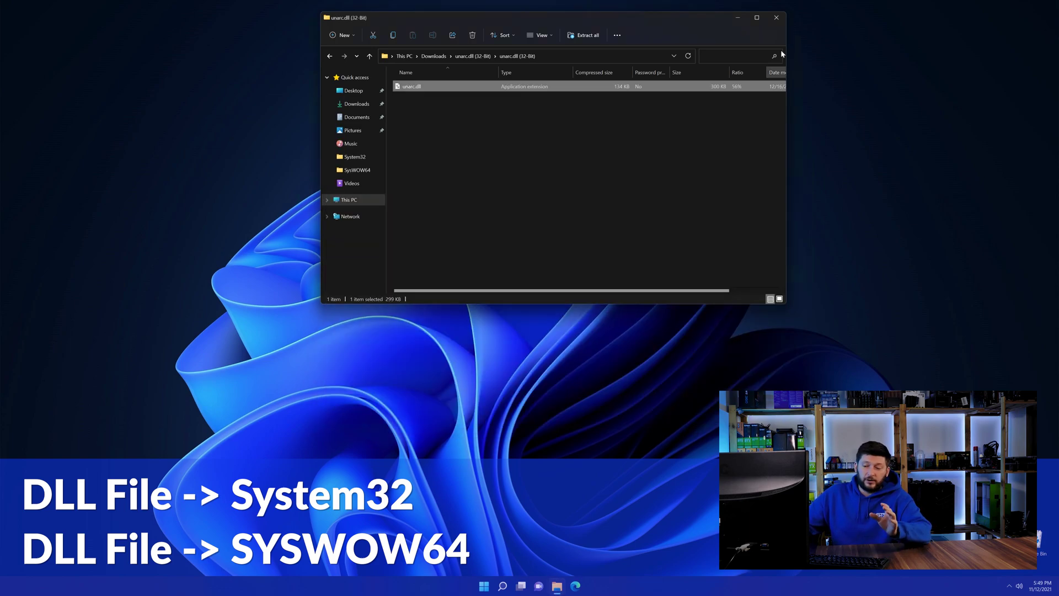
click(777, 19)
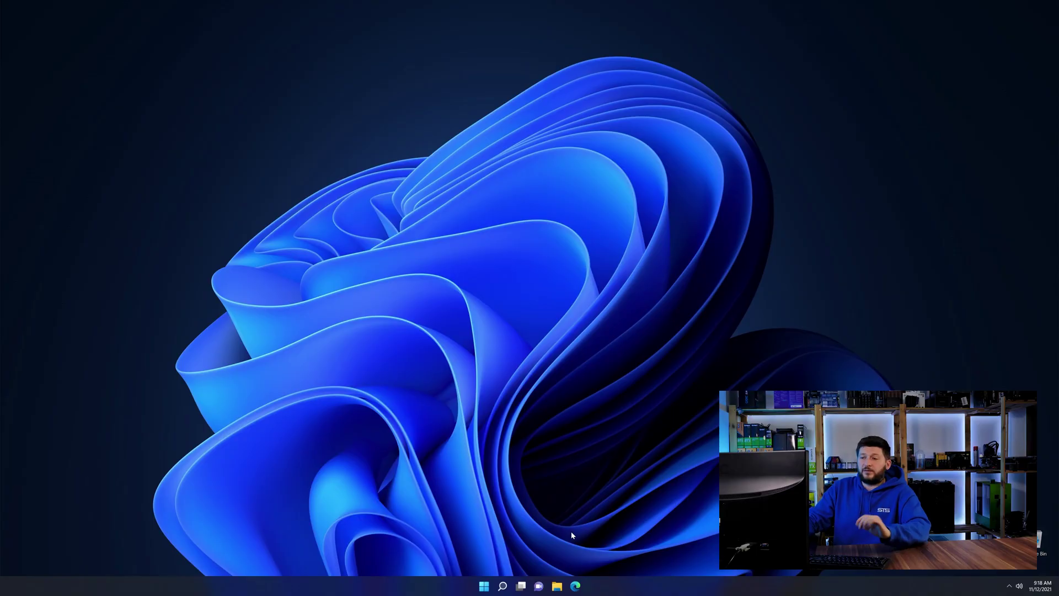
- Load the sts-tutorial Visual C++ Redistributable 2019 page in Edge and start its download
click(577, 585)
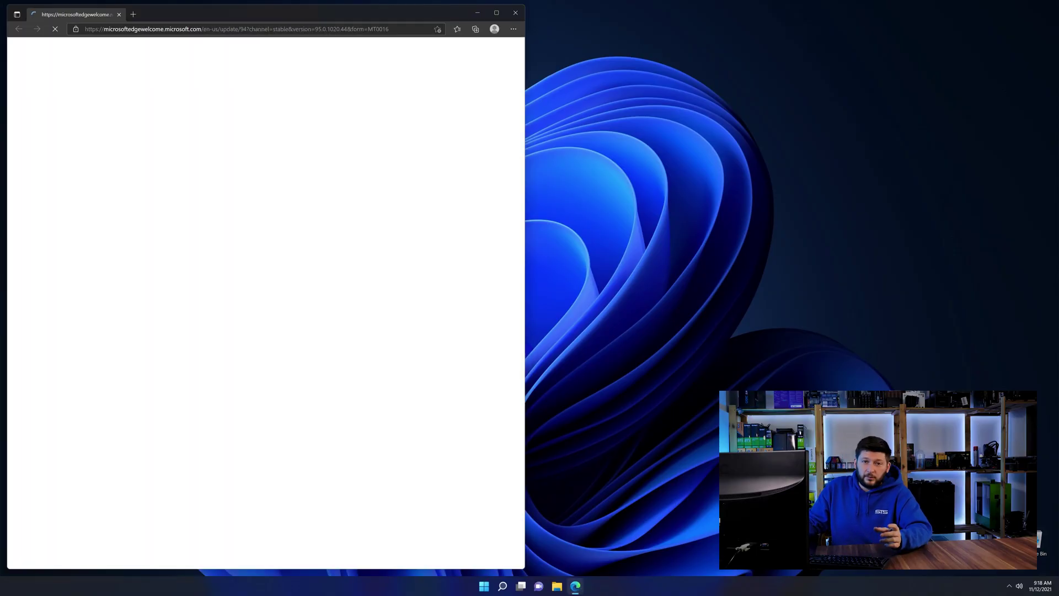
click(289, 29)
text(https://www.sts-tutorial.com/download/credistributable2019)
key(Return)
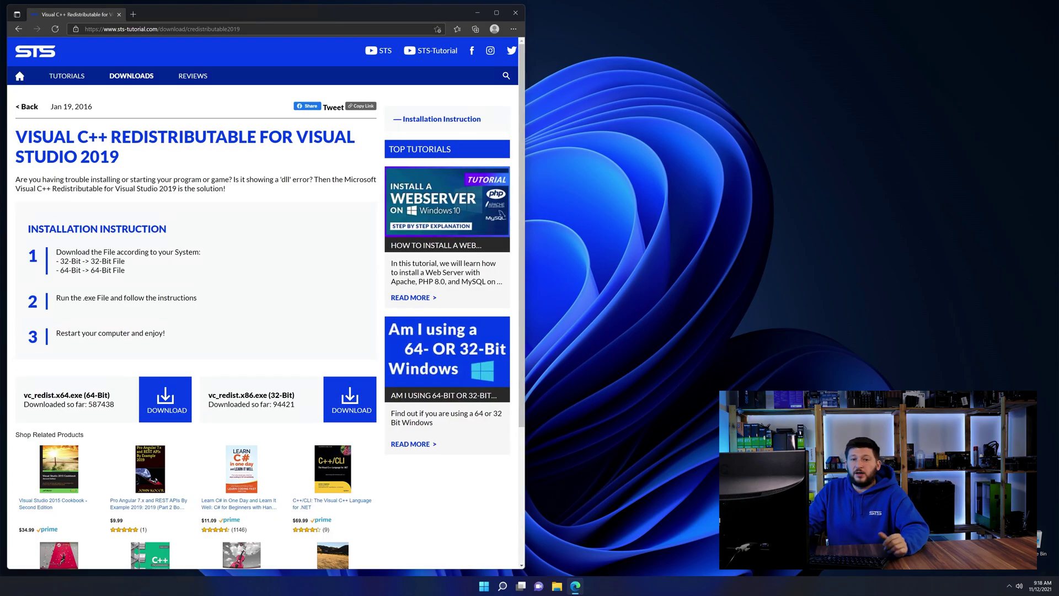
scroll(187, 363, down, 2)
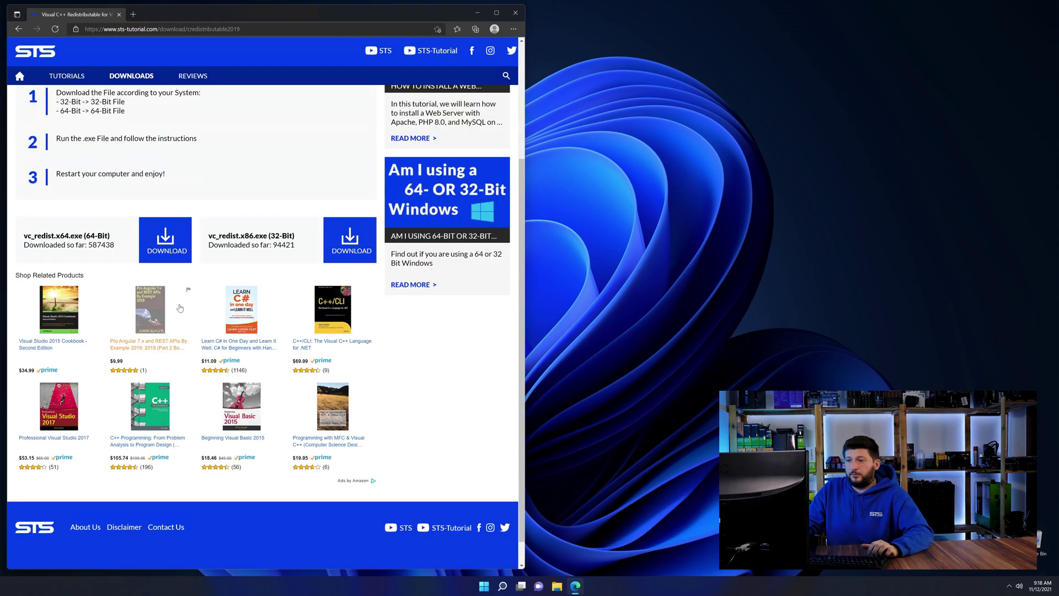
click(362, 251)
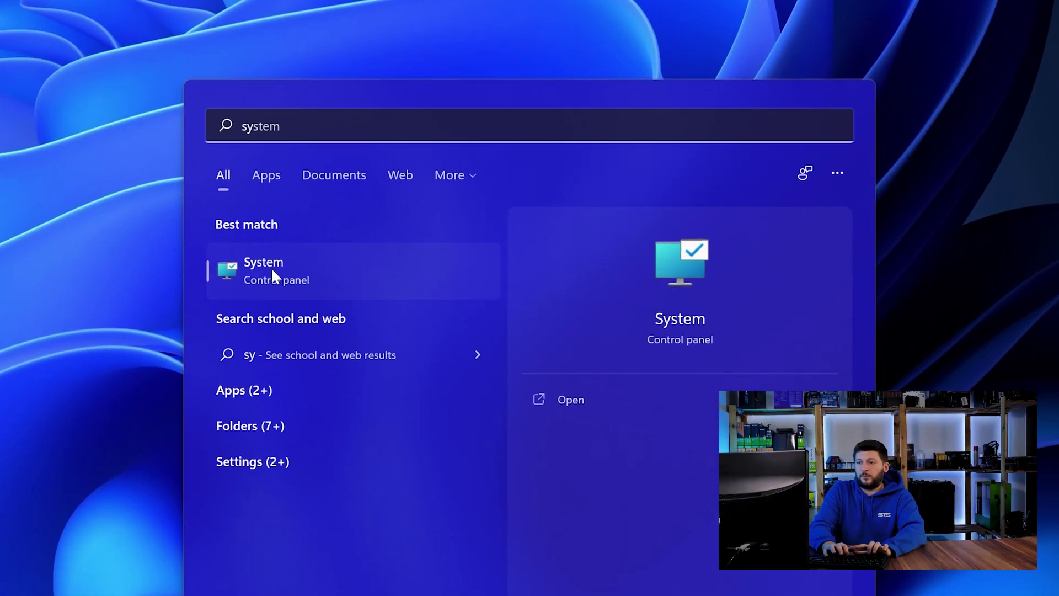
- Confirm a 64-bit system in About, then download vc_redist.x64.exe
click(306, 273)
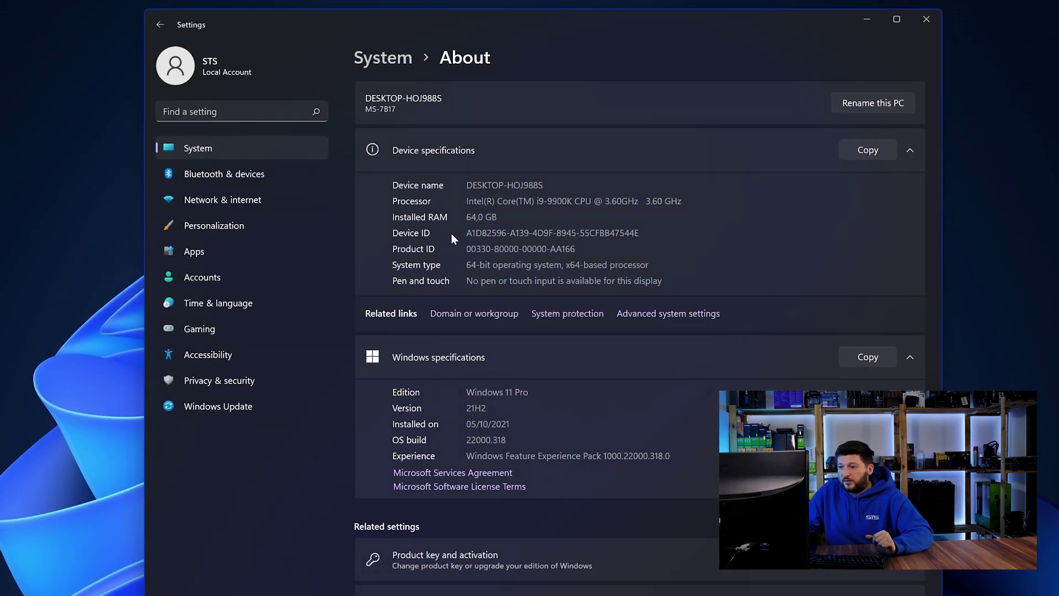
drag(466, 265, 479, 265)
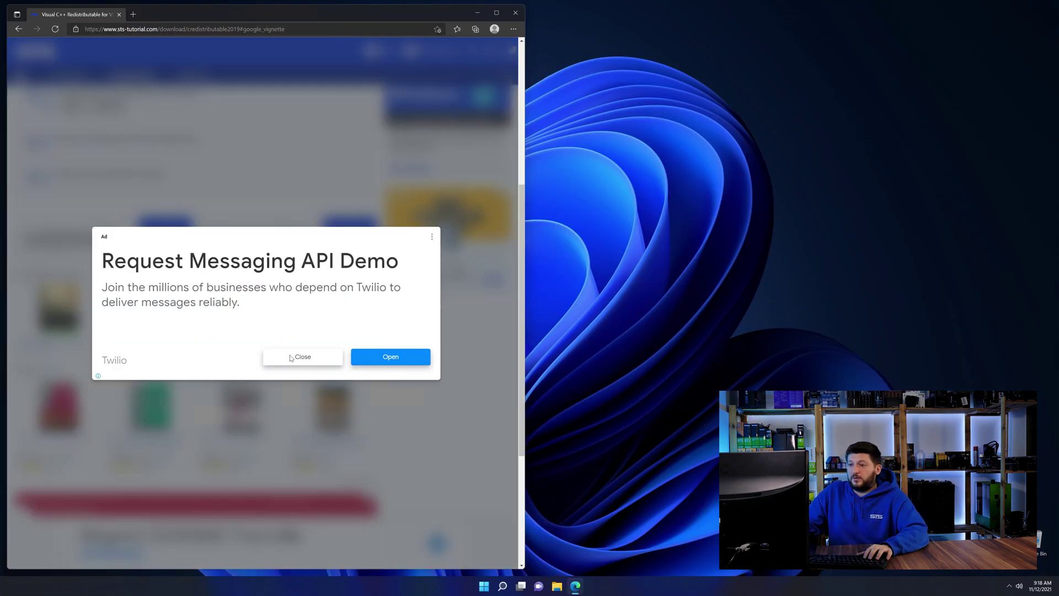
click(291, 358)
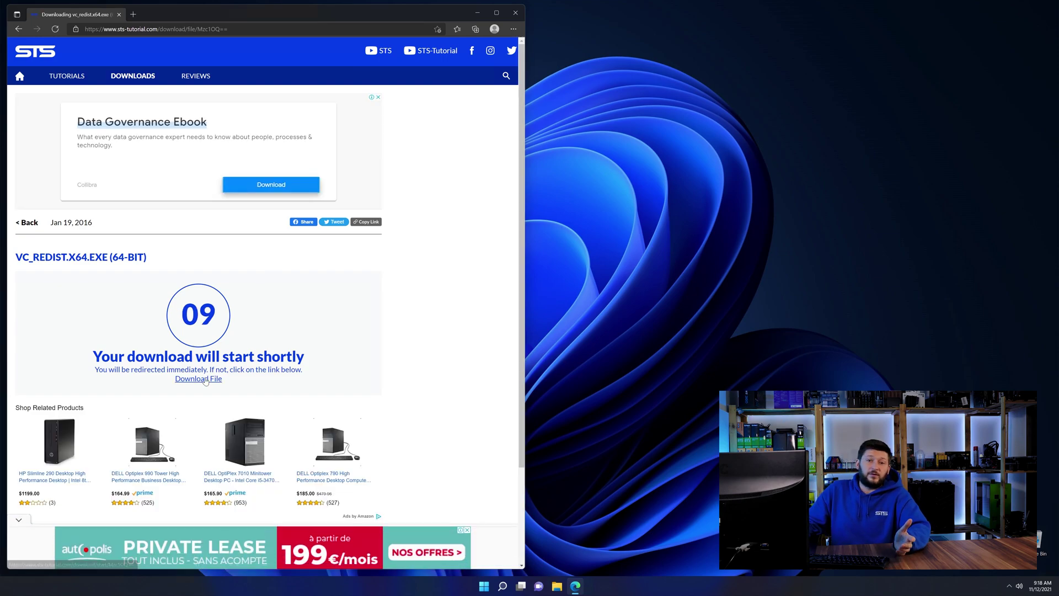
click(205, 381)
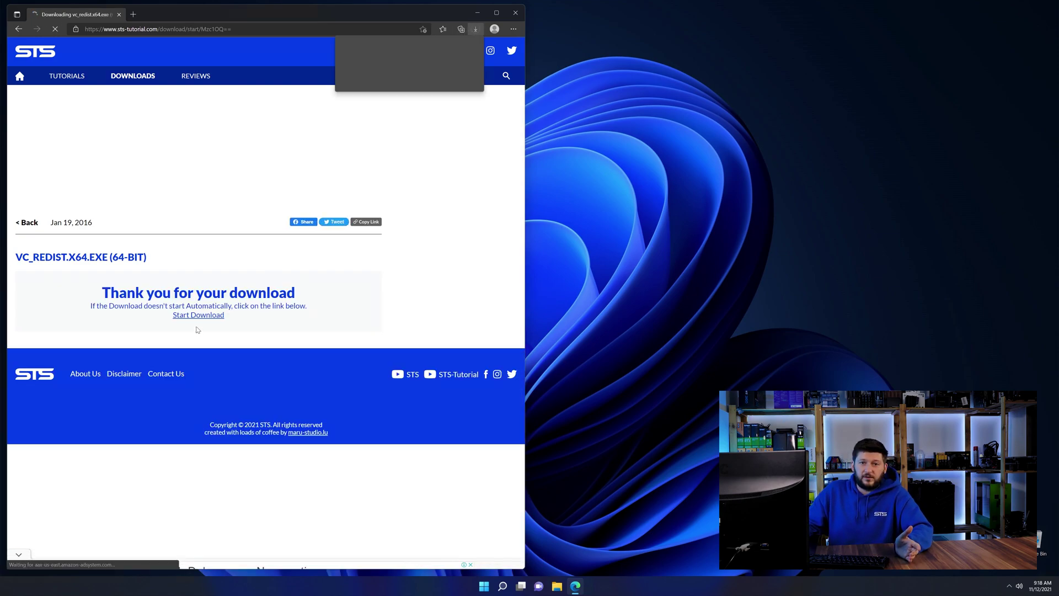
- Run vc_redist.x64.exe and start installing the x64 redistributable
click(395, 63)
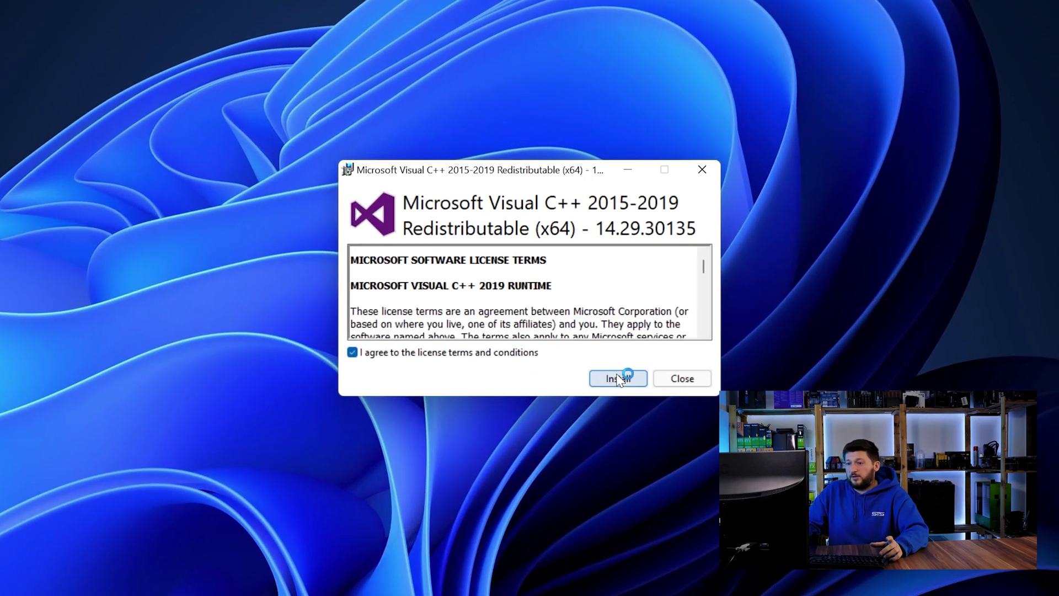
click(618, 378)
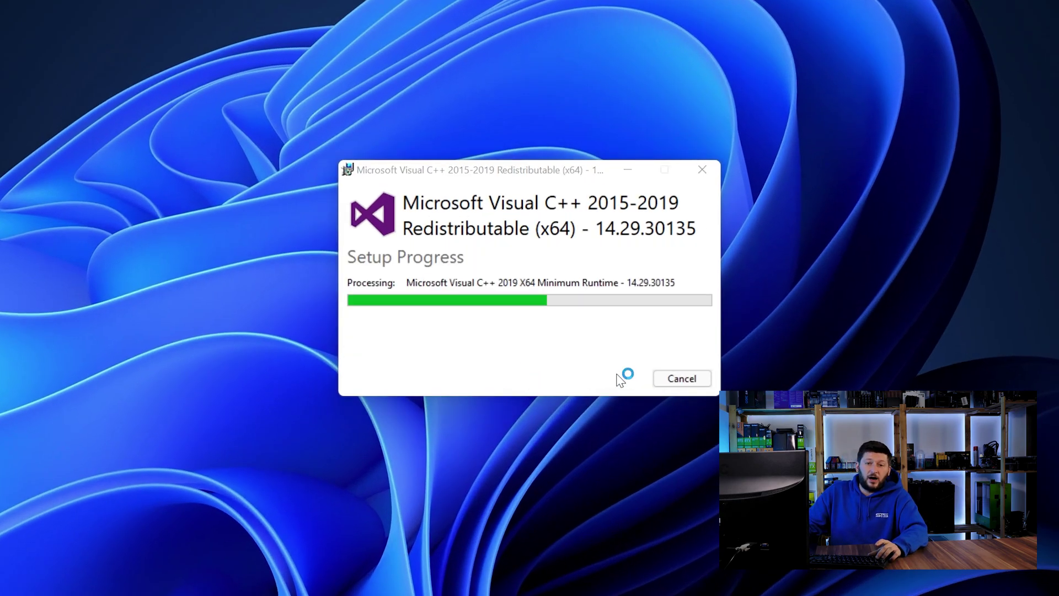